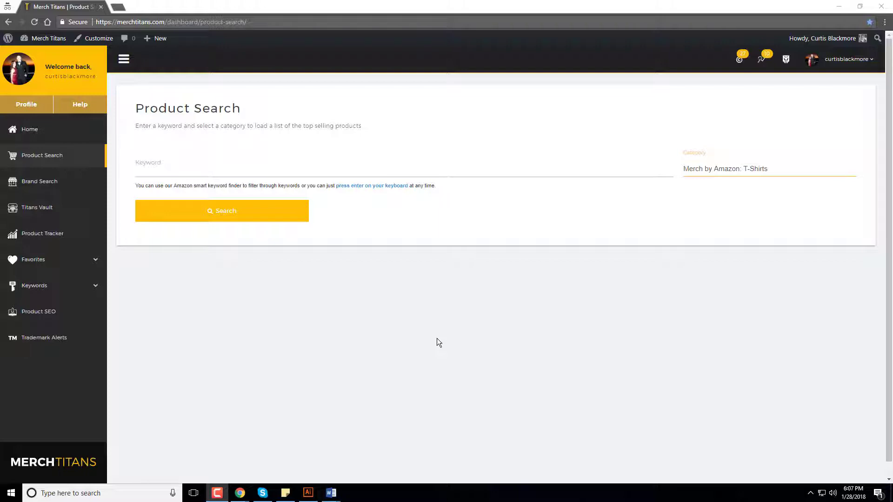
Step: Search Product Search for the keyword 'funny fishing shirts'
left_click(205, 165)
type("fu")
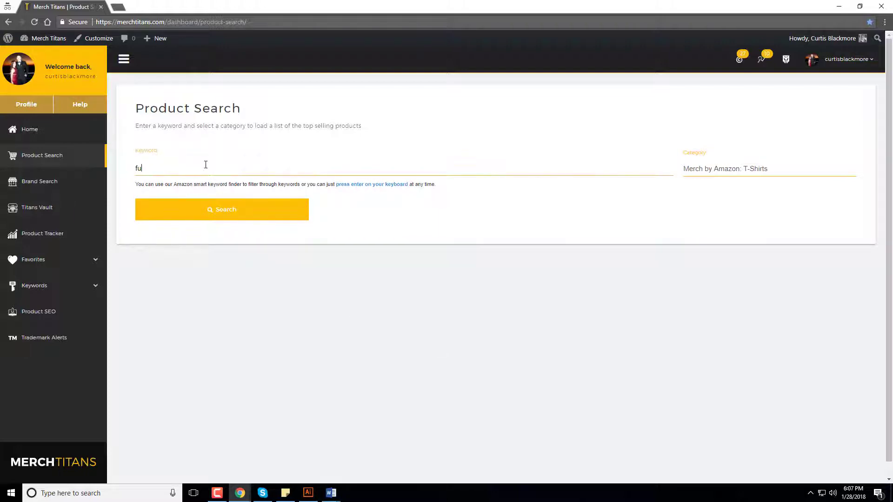
type("nny fishing shirt")
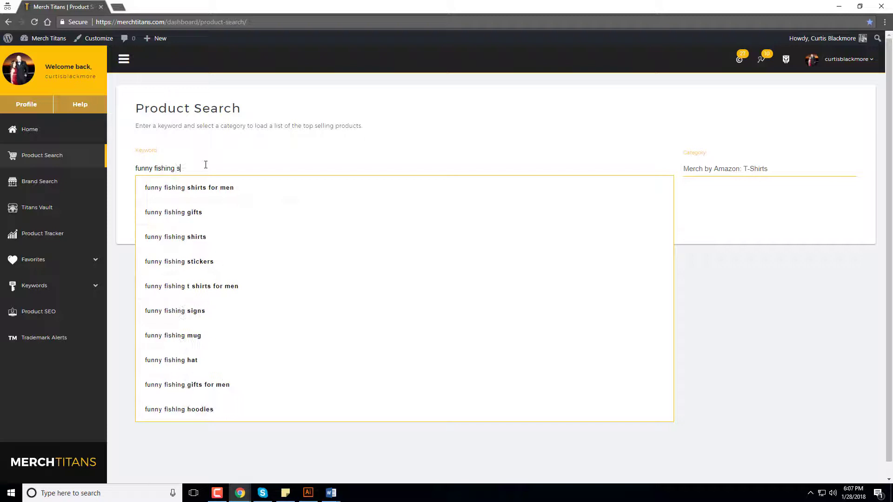
type("s")
key("Return")
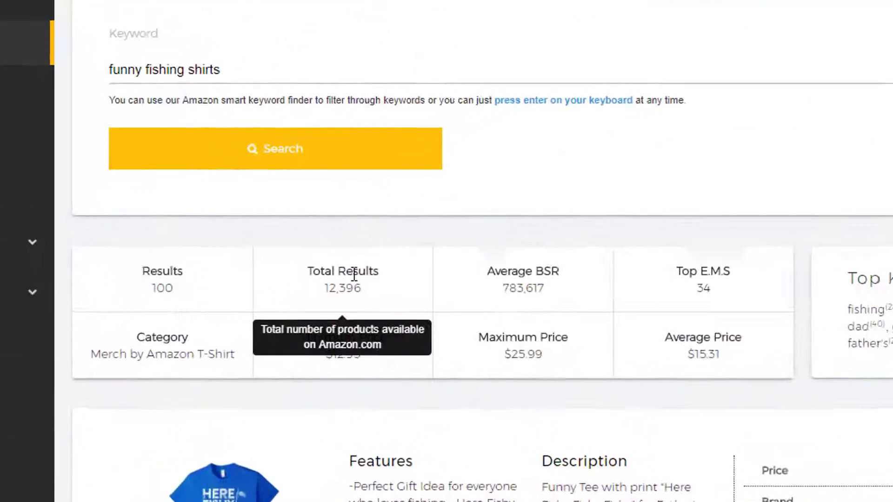
Step: Check the stats box tooltips and open the matching Amazon search results in a new tab
mouse_move(331, 274)
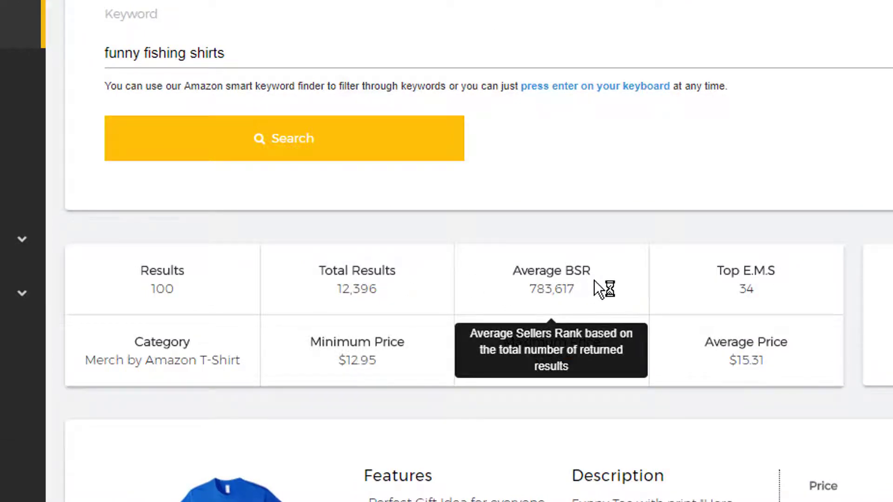
mouse_move(370, 269)
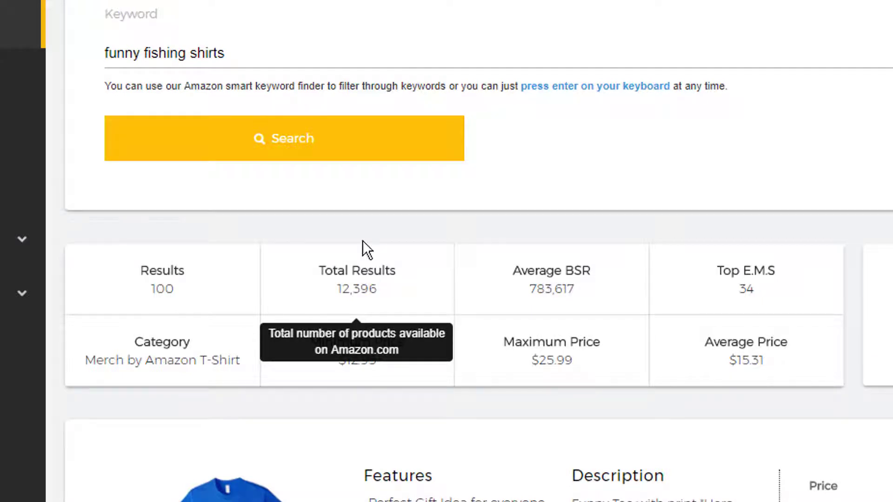
left_click_drag(255, 58, 90, 66)
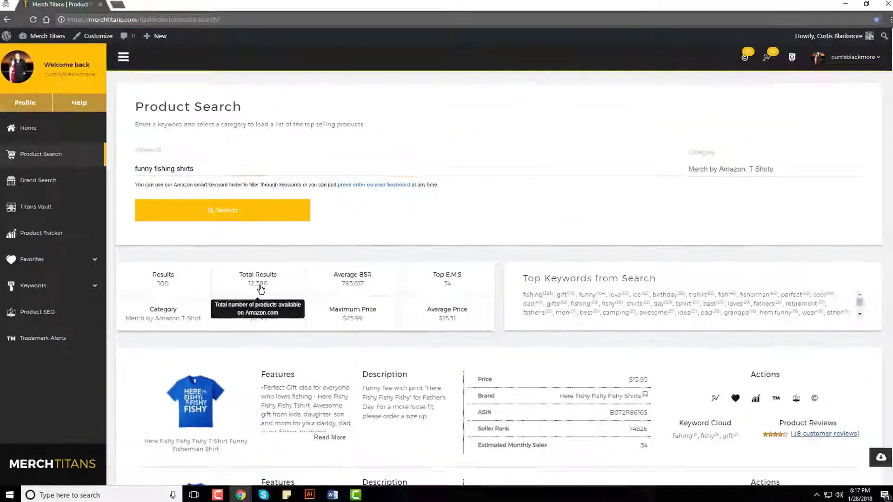
left_click(357, 279)
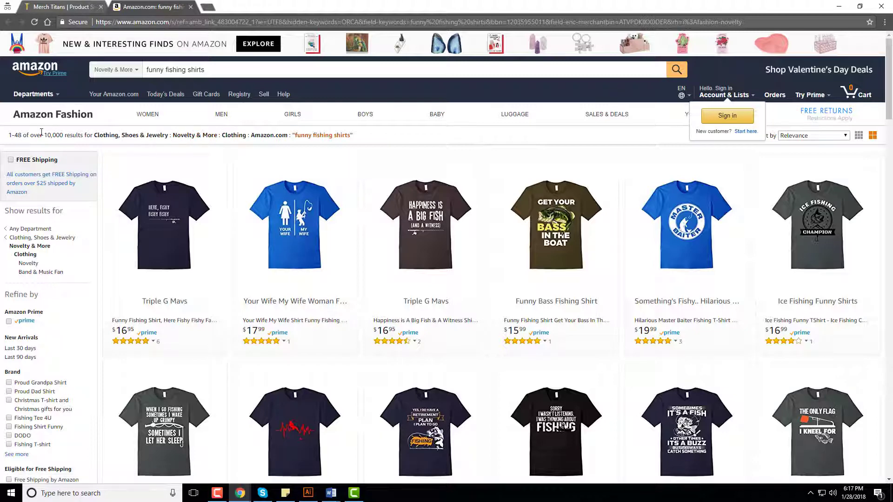
Step: Highlight Amazon's over 10,000 results count, then close the Amazon tab
left_click_drag(44, 135, 64, 135)
left_click(61, 135)
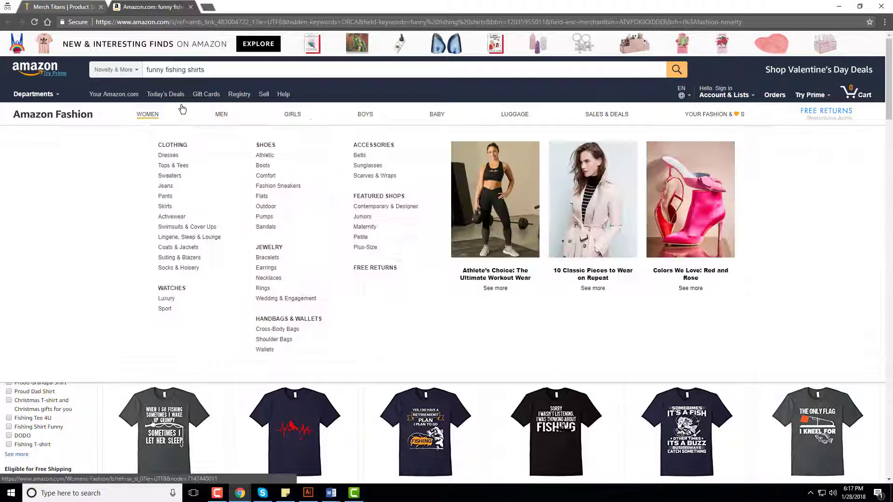
left_click(191, 7)
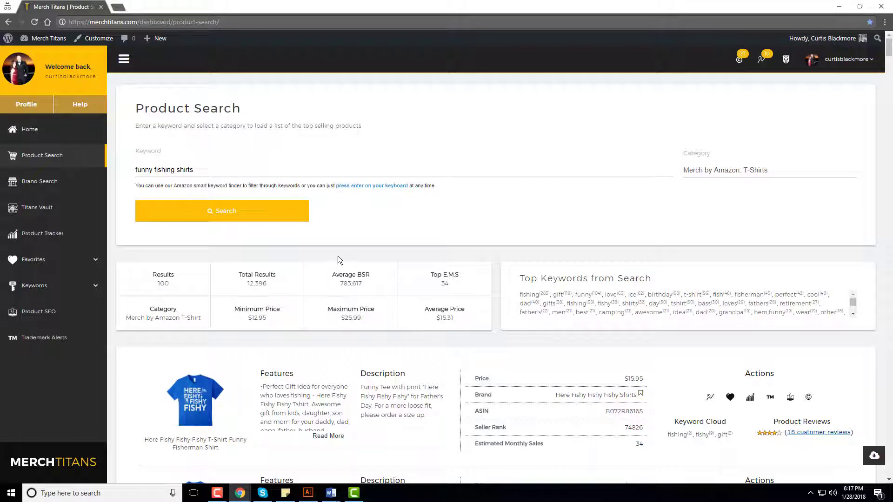
scroll(339, 258, "down", 3)
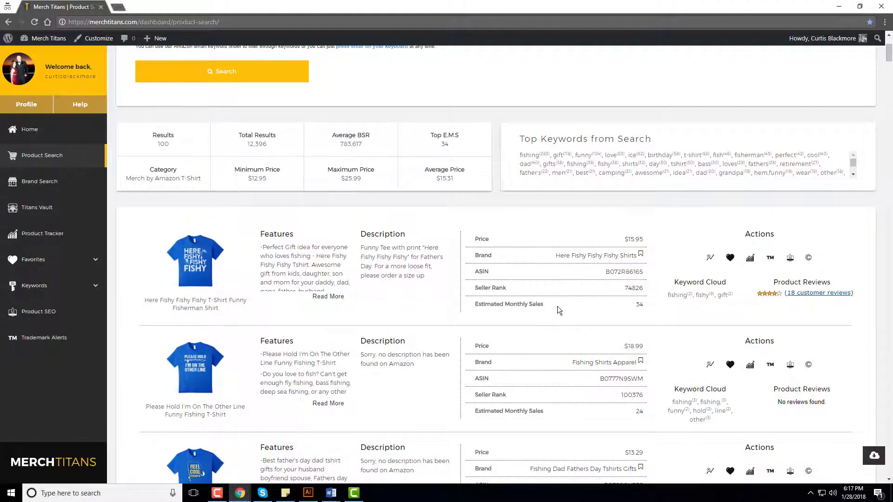
scroll(557, 306, "down", 10)
scroll(568, 308, "up", 13)
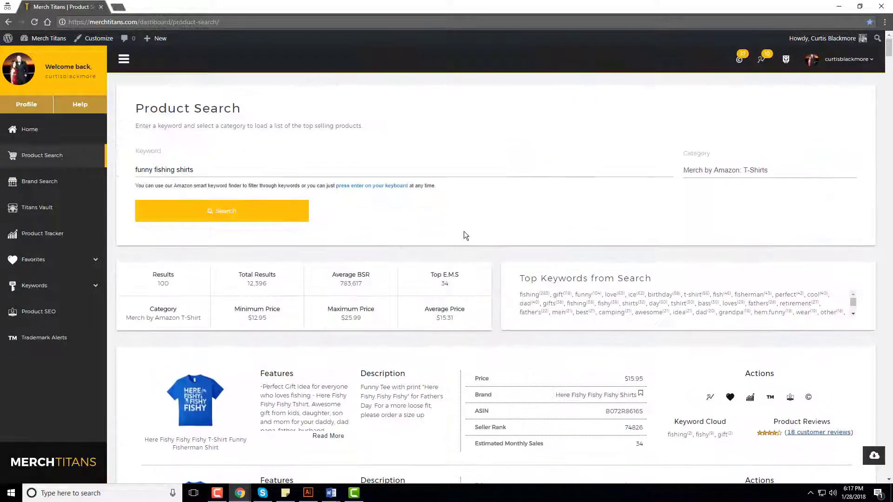
mouse_move(163, 279)
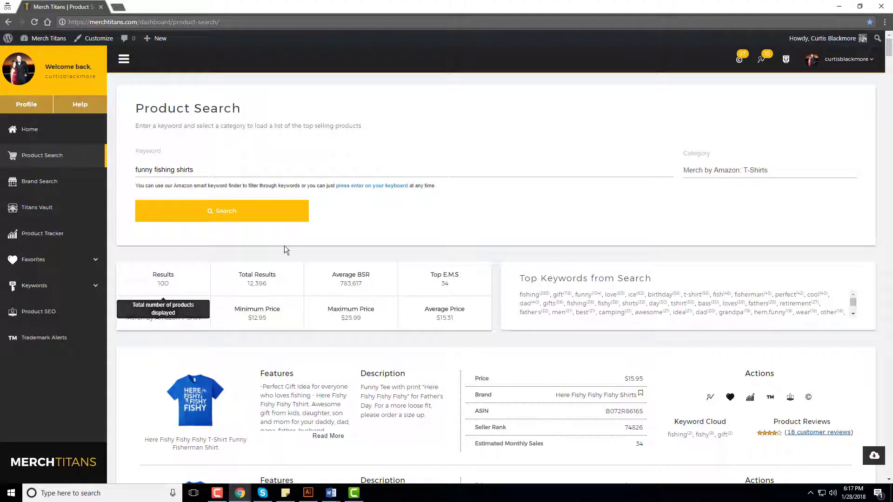
mouse_move(366, 285)
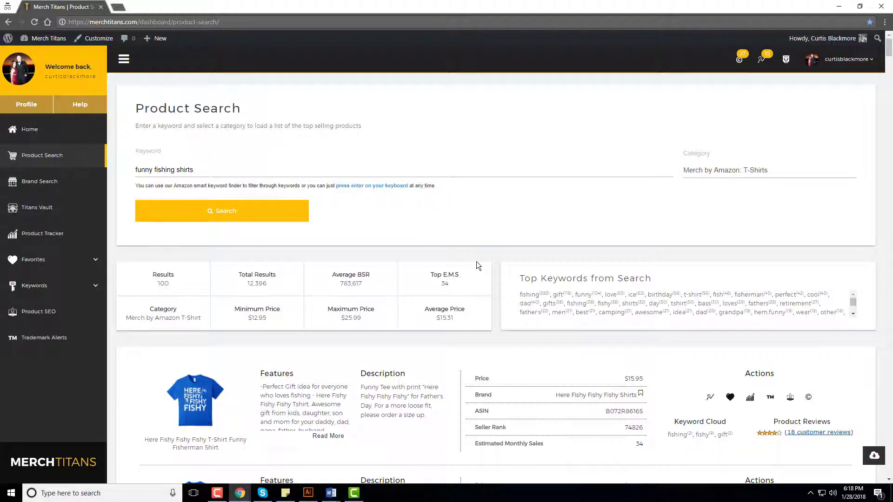
scroll(495, 253, "down", 1)
left_click_drag(517, 234, 658, 232)
left_click(386, 210)
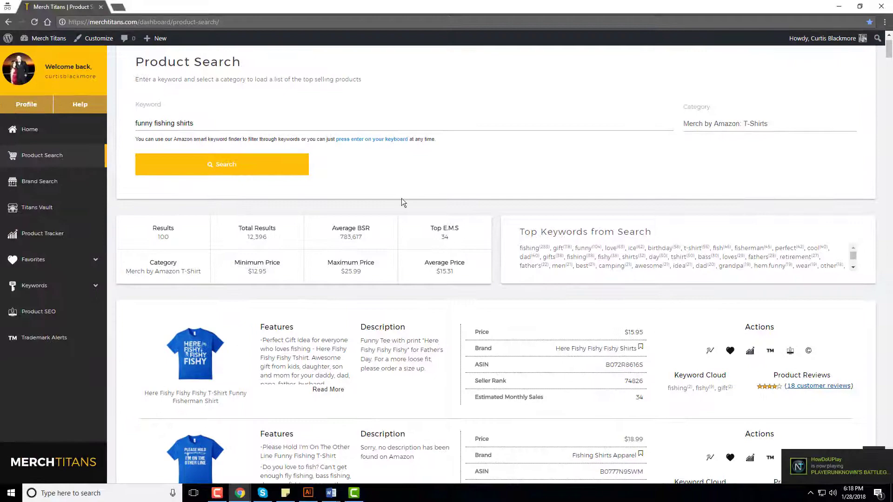
mouse_move(164, 235)
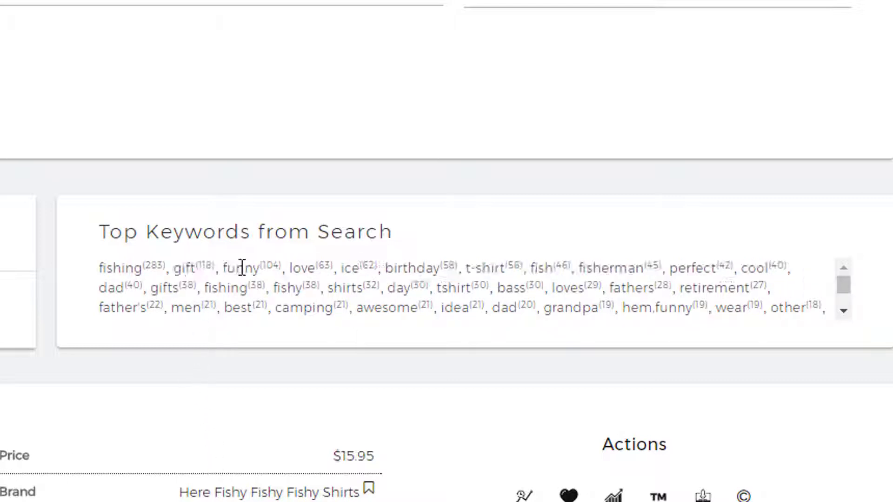
scroll(844, 312, "down", 6)
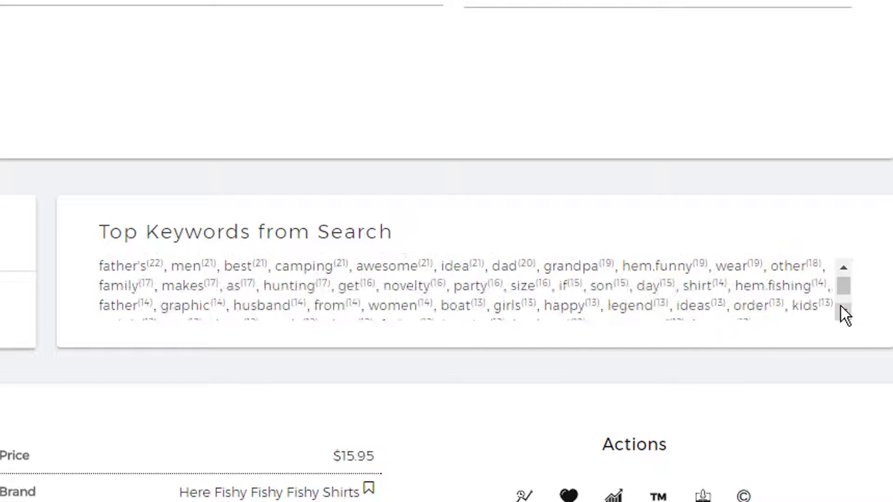
left_click(843, 310)
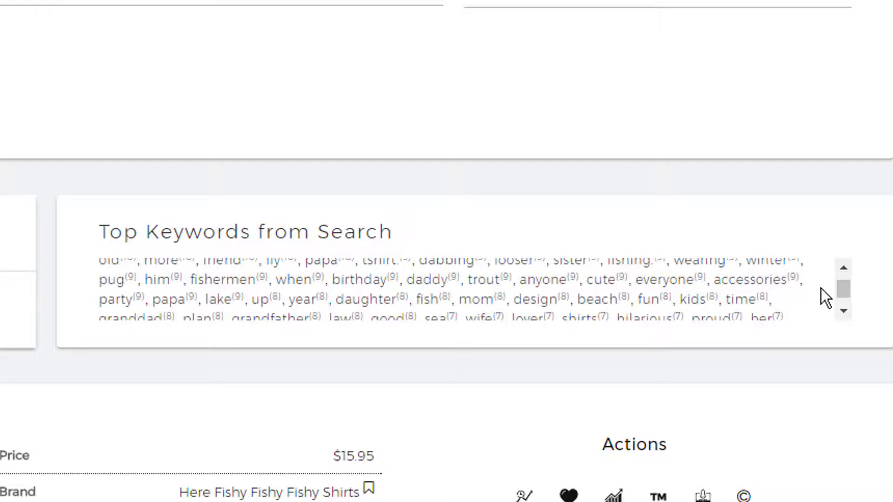
scroll(821, 289, "up", 5)
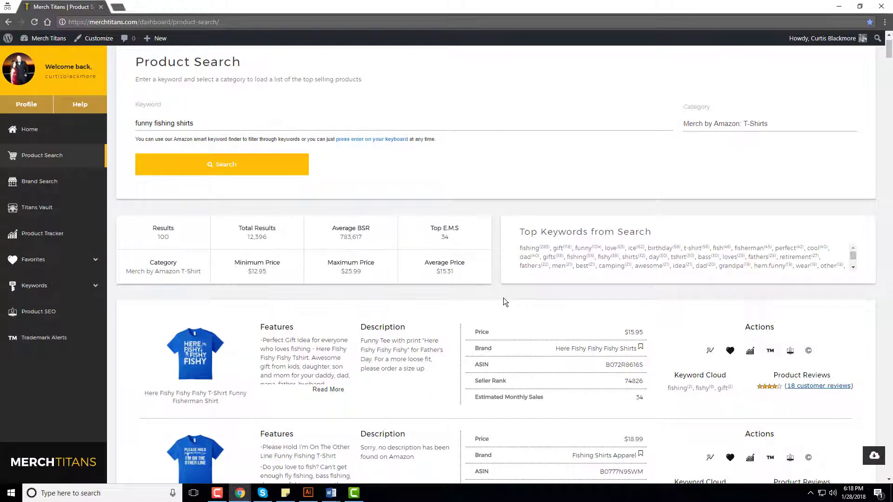
scroll(542, 292, "down", 2)
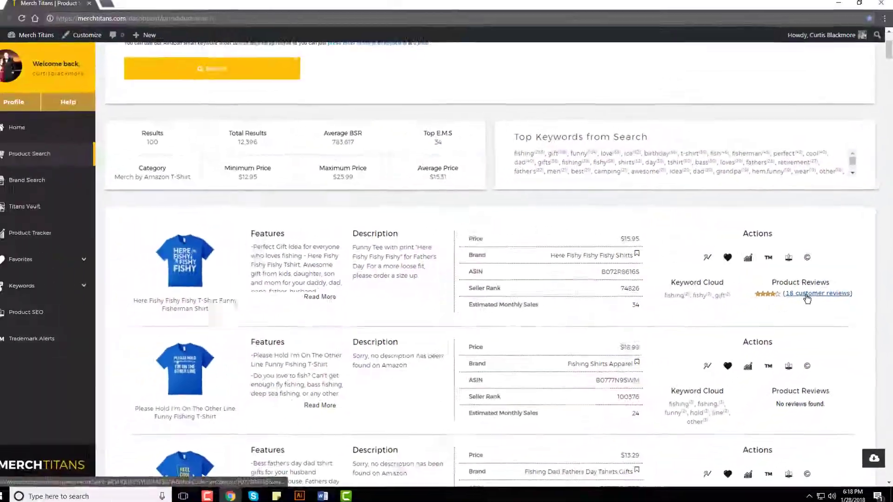
Step: View the 18 customer reviews and the Here Fishy Fishy Fishy product page, then close Amazon
left_click(806, 296)
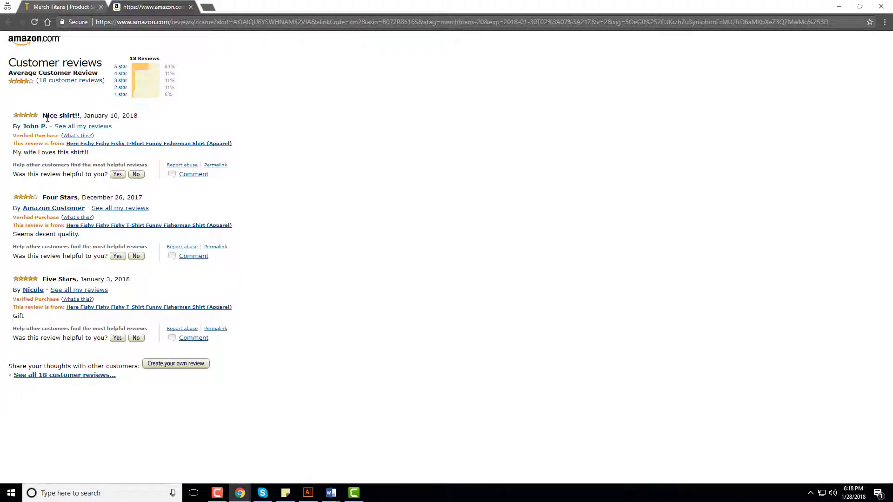
left_click(54, 81)
left_click(125, 138)
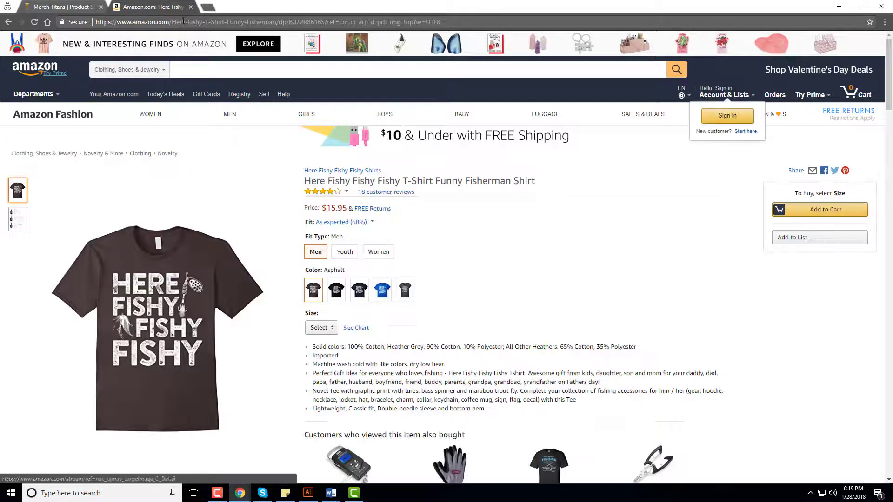
left_click(191, 7)
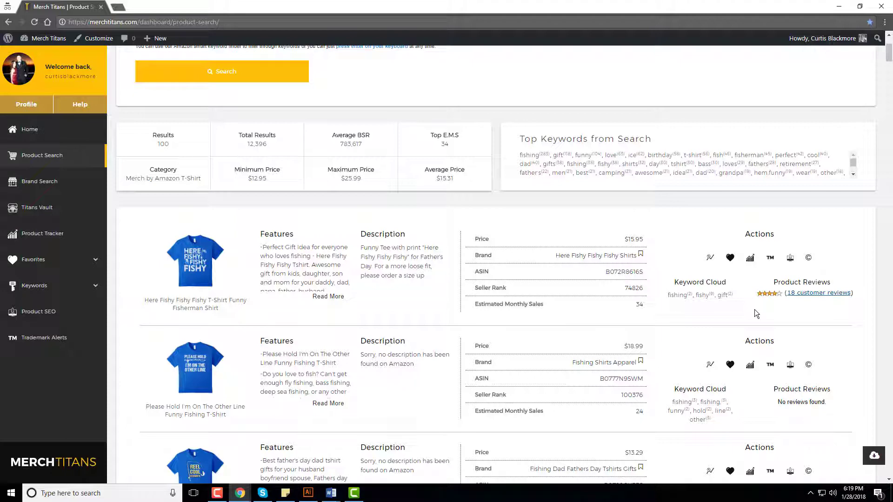
scroll(763, 307, "down", 5)
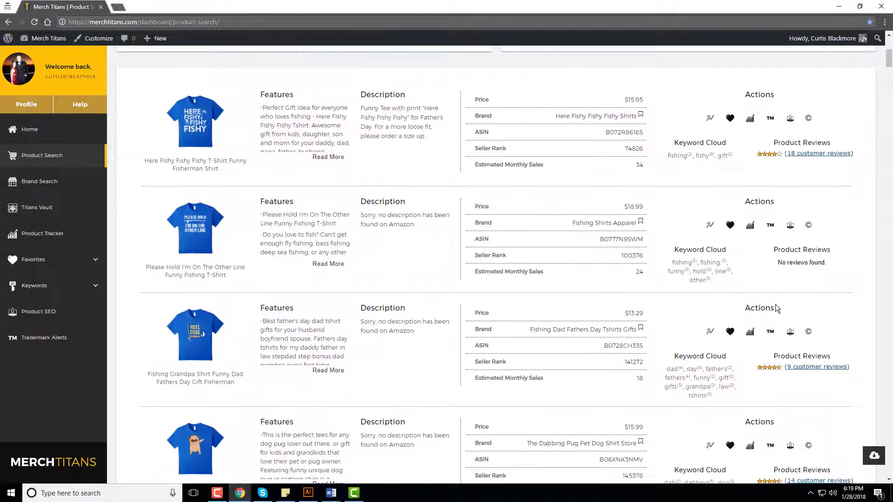
scroll(802, 283, "down", 2)
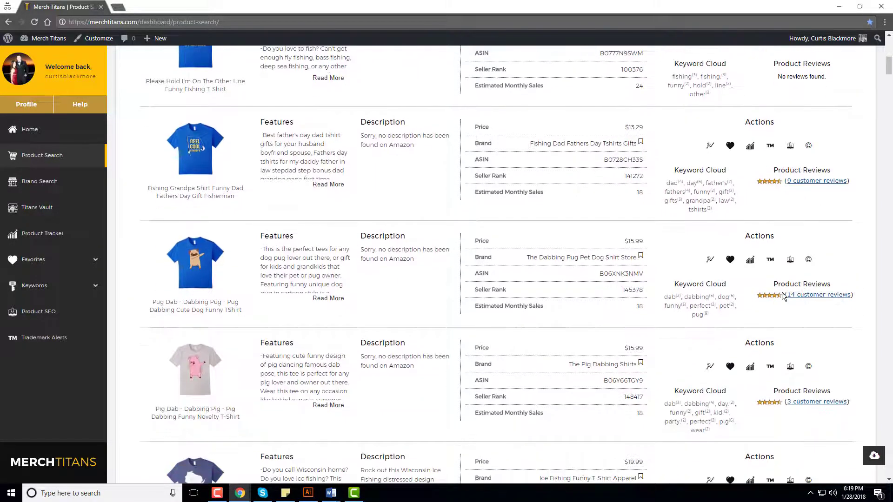
scroll(828, 381, "down", 8)
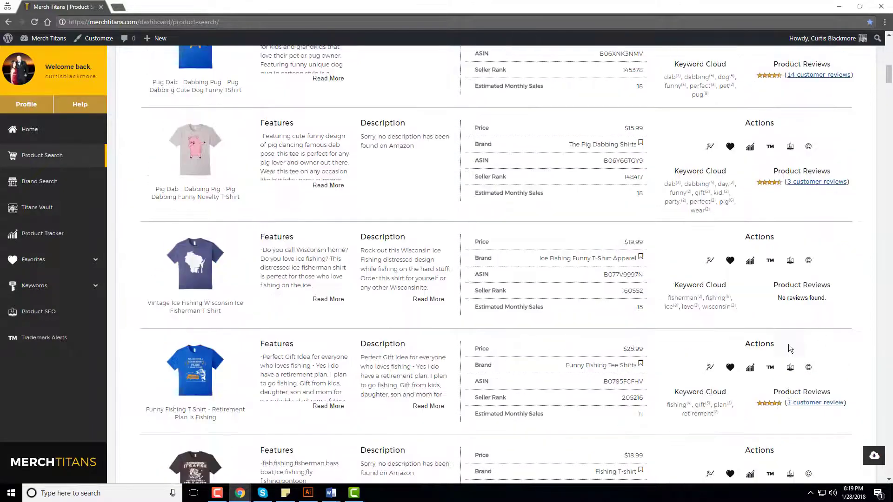
scroll(795, 324, "down", 6)
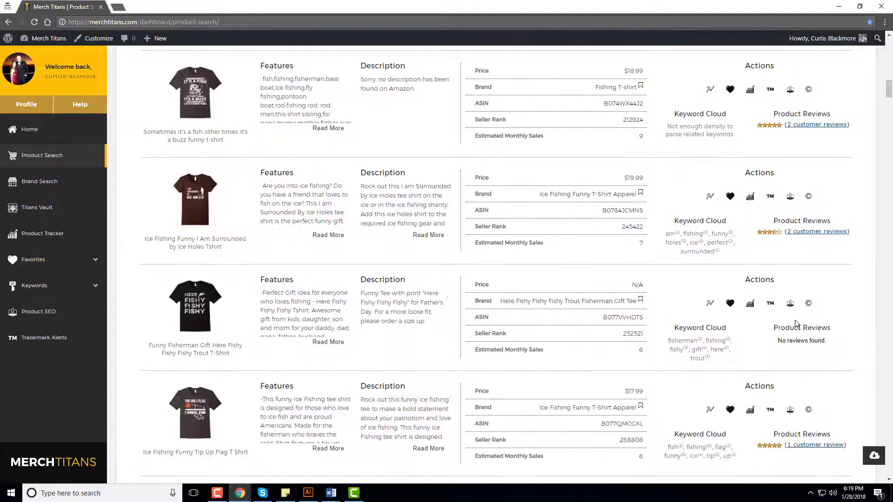
scroll(806, 358, "down", 7)
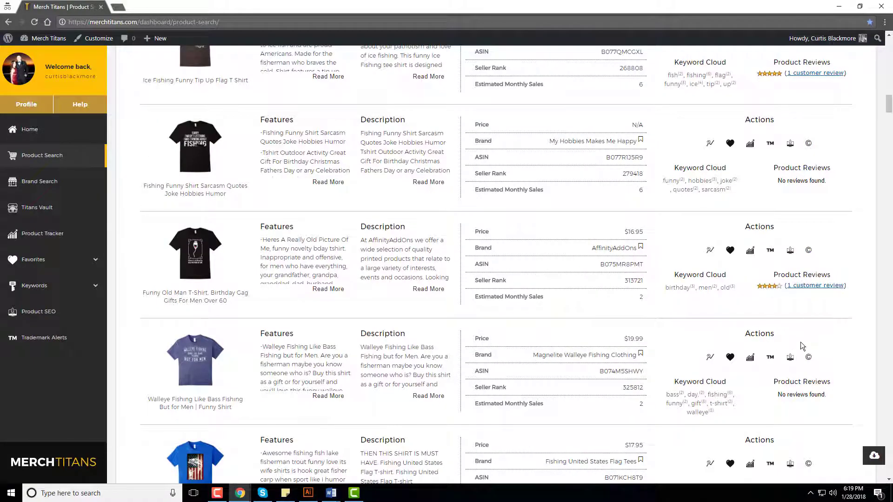
scroll(801, 343, "down", 5)
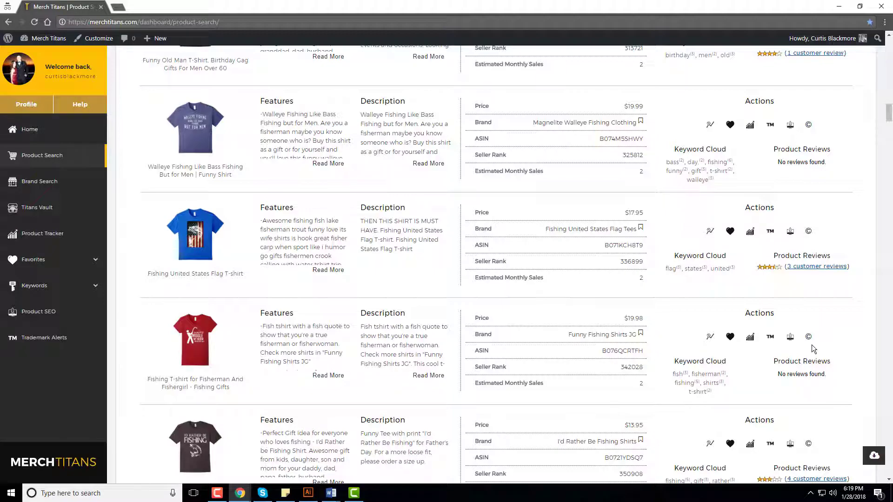
scroll(812, 345, "down", 11)
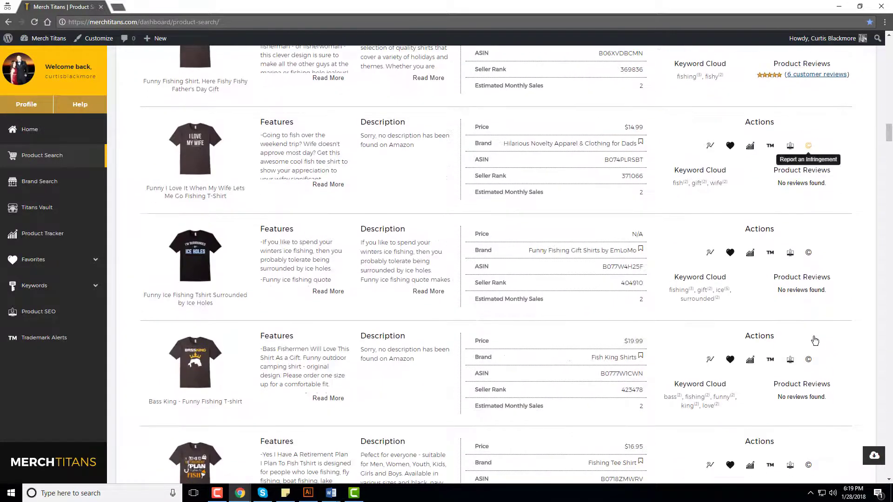
scroll(814, 342, "up", 20)
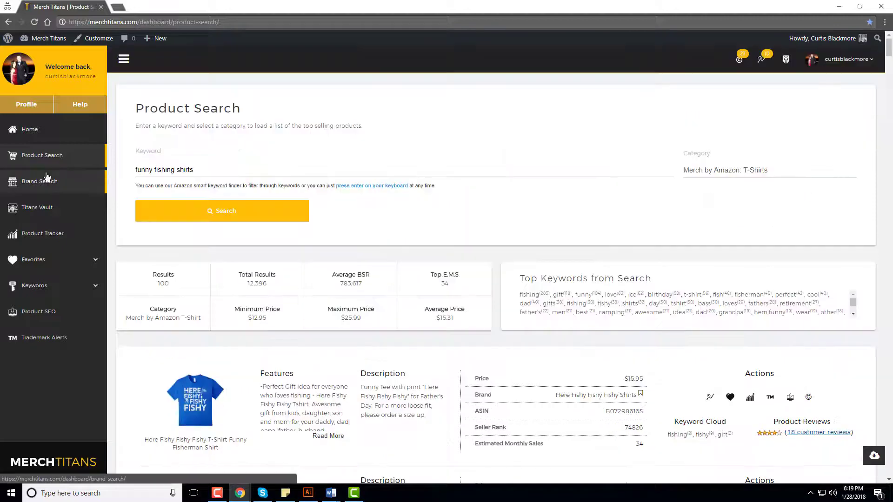
Step: Run a Brand Search for 'triple g mavs', returning 100 of 14,845 results
left_click(52, 170)
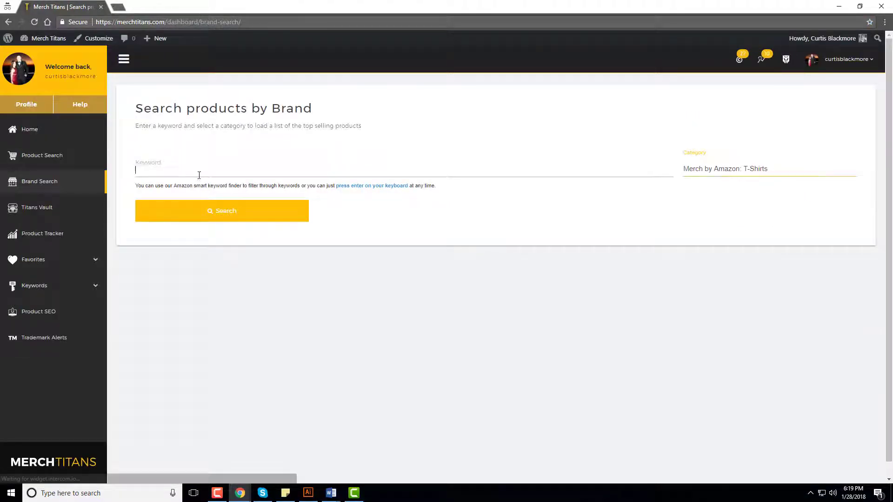
left_click(198, 175)
type("triple g mavs")
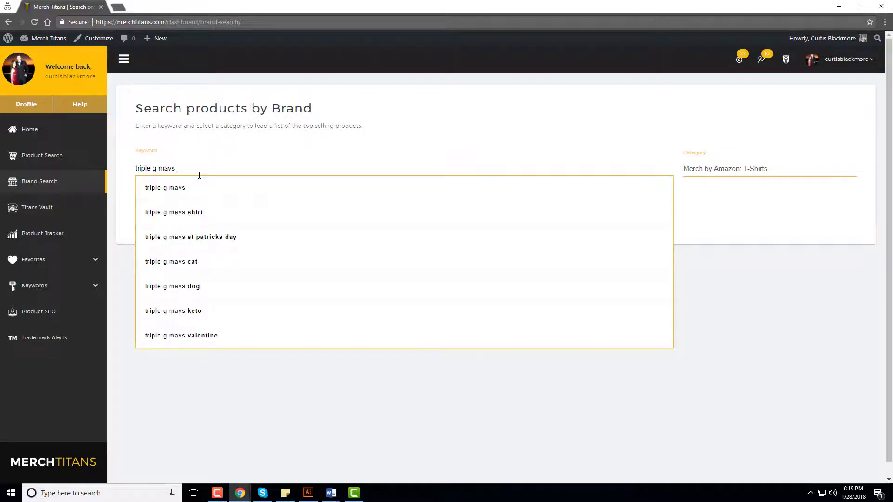
key("Return")
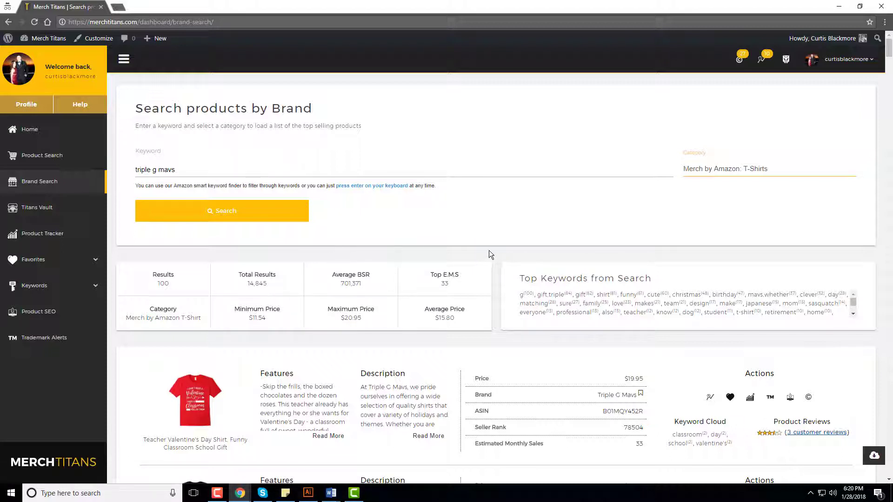
scroll(489, 254, "down", 2)
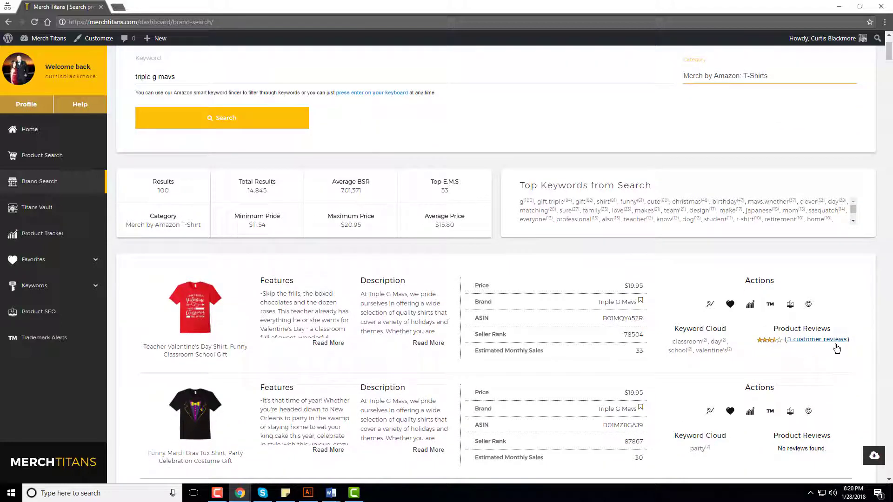
mouse_move(350, 191)
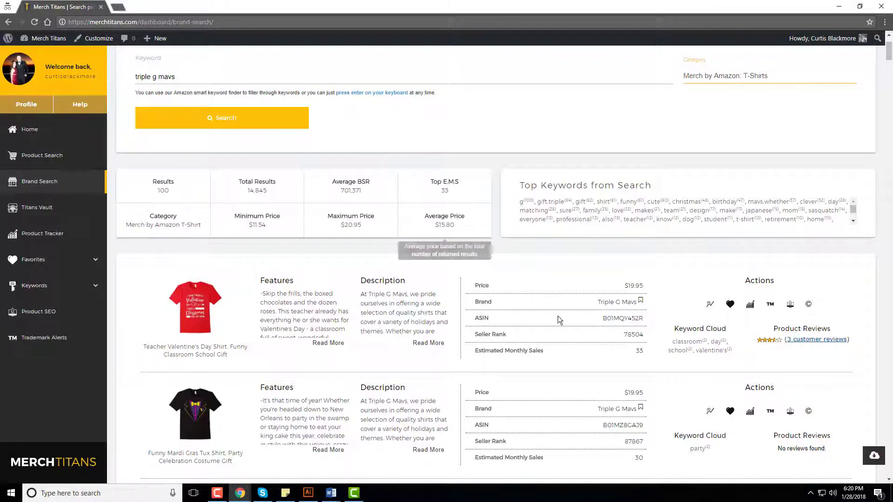
scroll(604, 287, "down", 3)
scroll(604, 291, "down", 13)
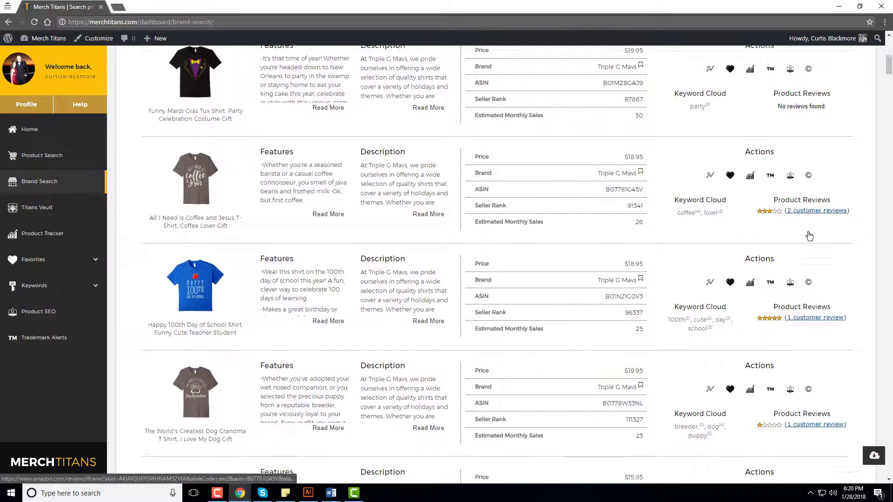
scroll(809, 238, "down", 2)
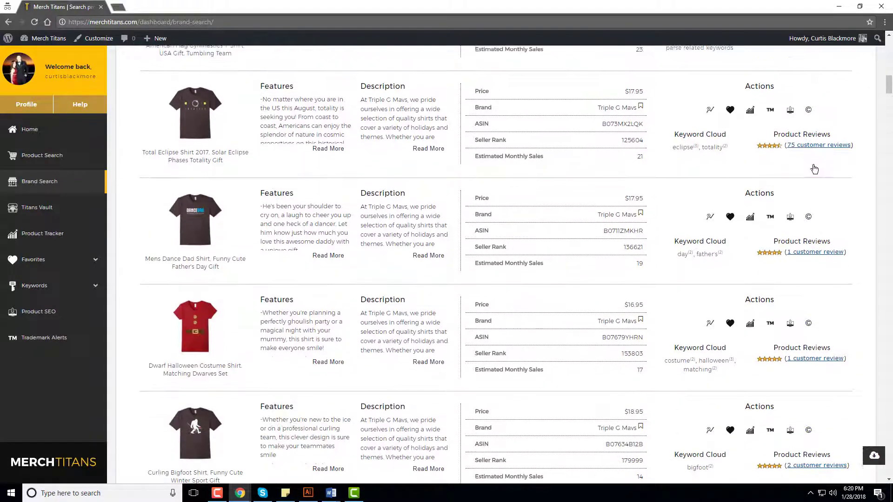
scroll(809, 238, "up", 2)
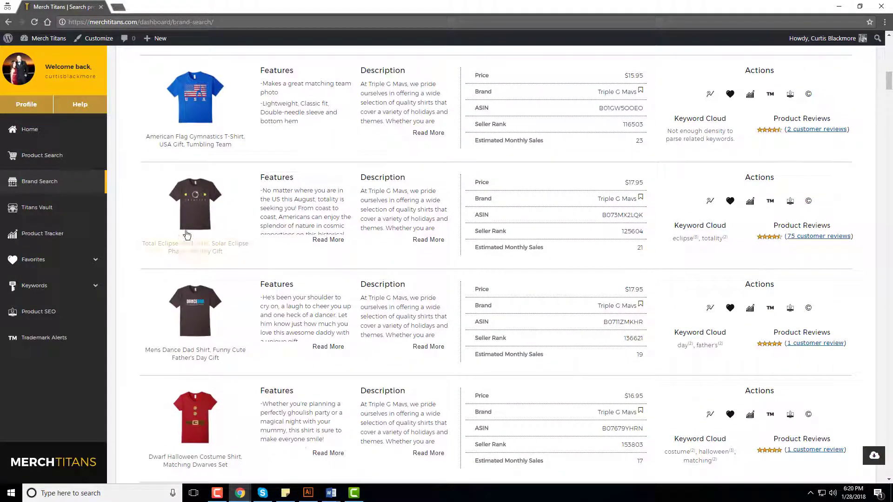
scroll(390, 263, "up", 12)
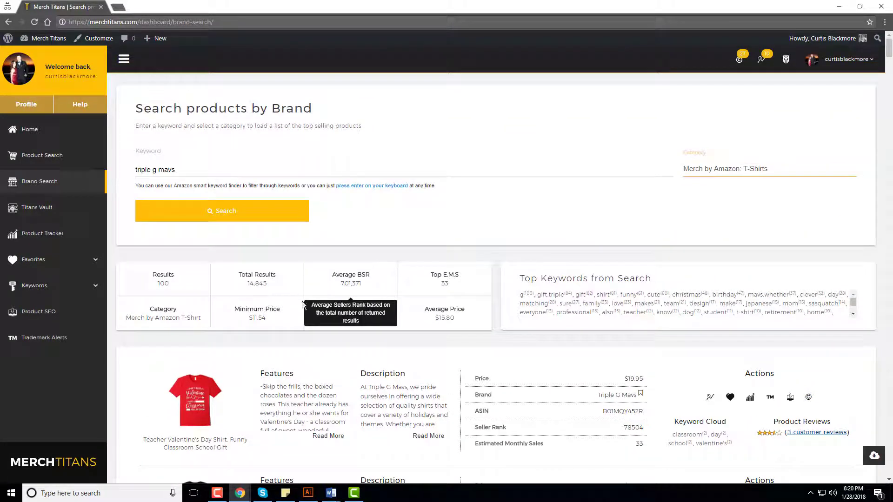
Step: Run a default-filter Titans Vault search, listing 100 eagles-themed results
left_click(62, 215)
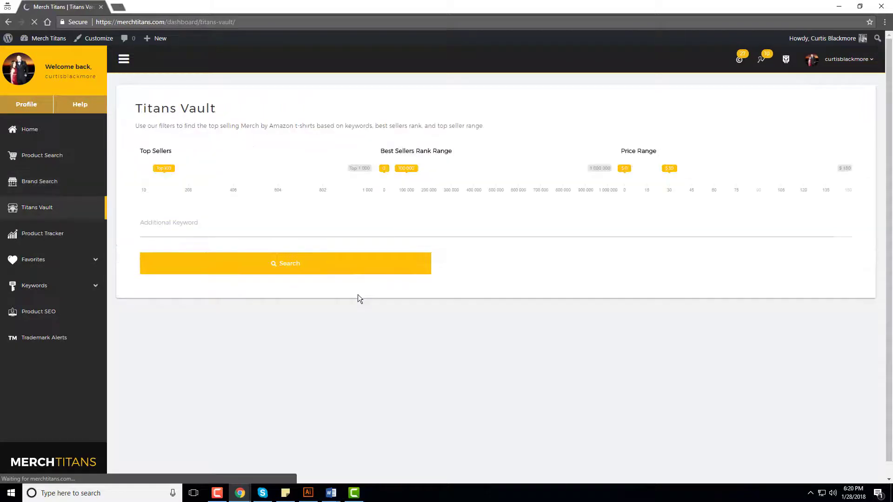
left_click(337, 263)
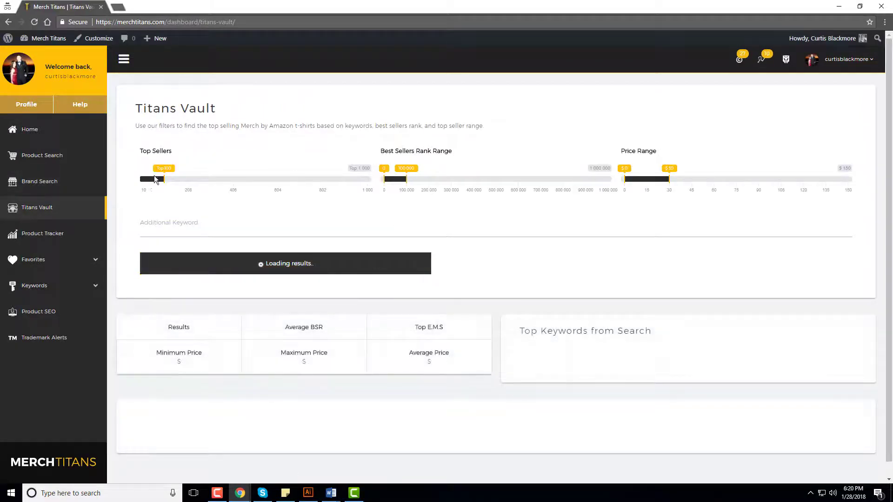
scroll(480, 249, "down", 4)
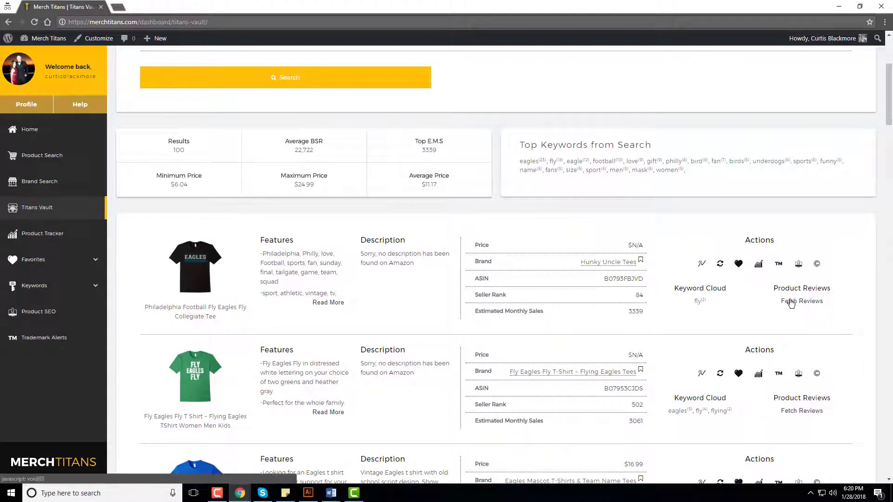
Step: Fetch reviews for the Philadelphia Football, green Fly Eagles Fly, Eagles Mascot and Bird Gang shirts
left_click(790, 301)
scroll(798, 316, "down", 2)
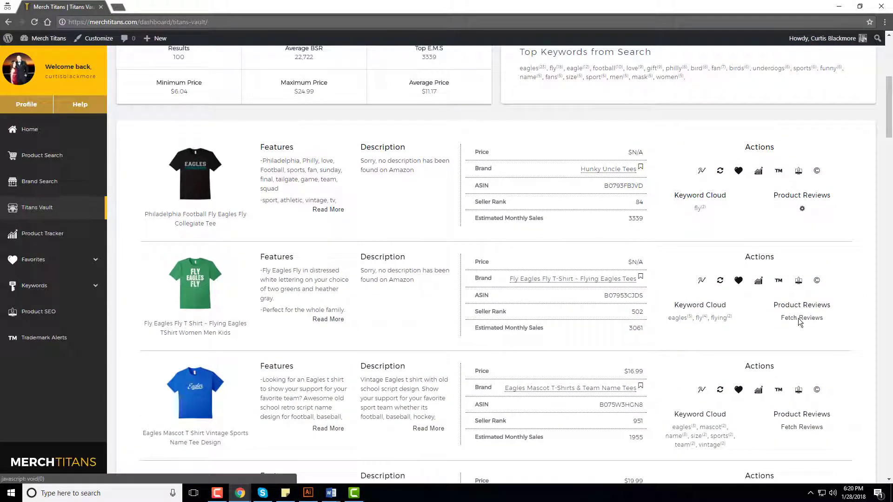
left_click(798, 318)
left_click(801, 428)
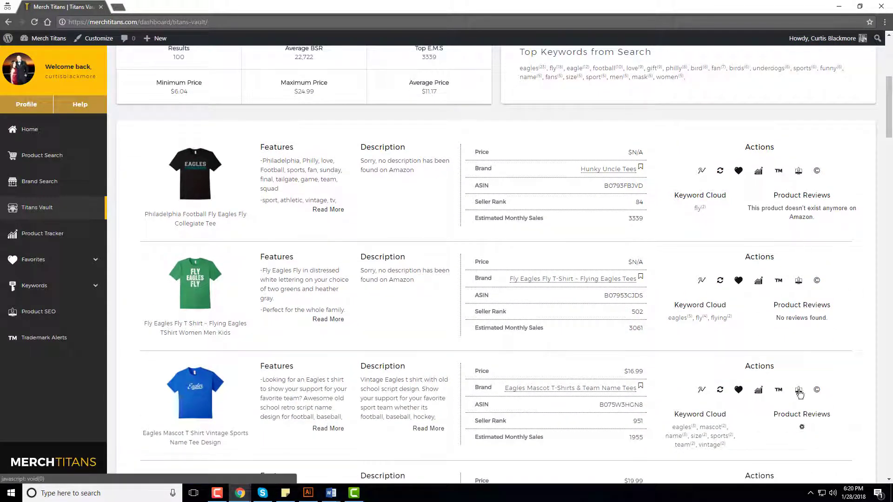
scroll(728, 333, "down", 3)
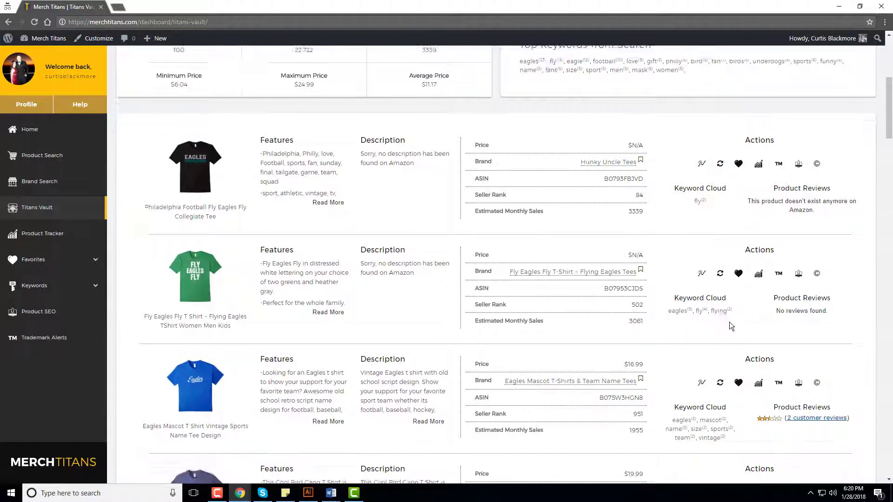
left_click(806, 401)
Step: Fetch reviews for the Flying Eagles, Vintage Fly Eagles Fly and Everyday T-Shirt rows
scroll(806, 373, "down", 3)
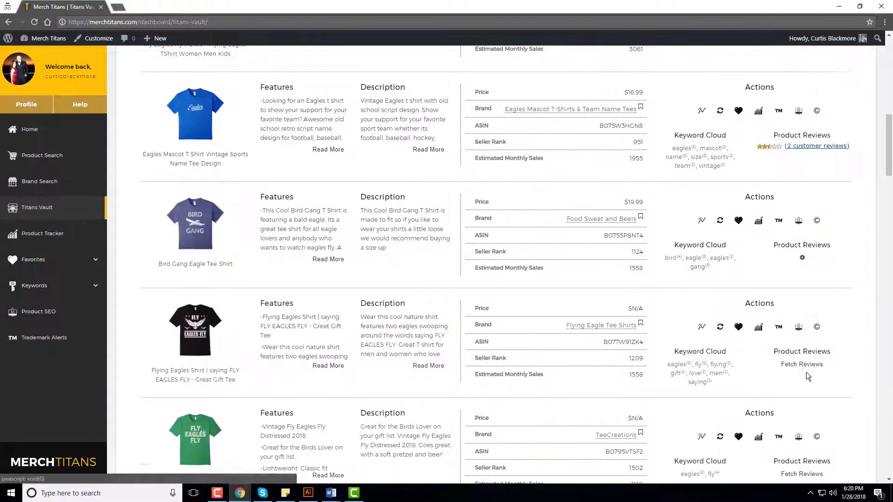
left_click(808, 364)
scroll(807, 363, "up", 2)
scroll(807, 363, "down", 3)
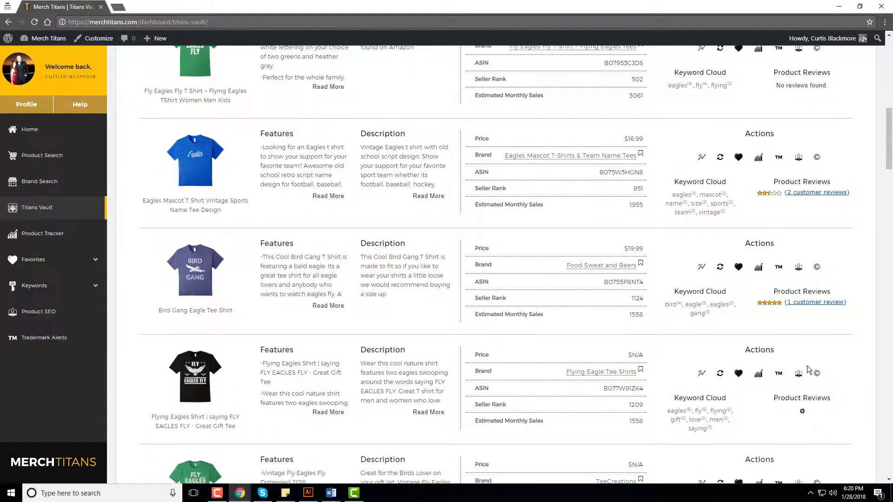
left_click(802, 427)
scroll(804, 400, "down", 3)
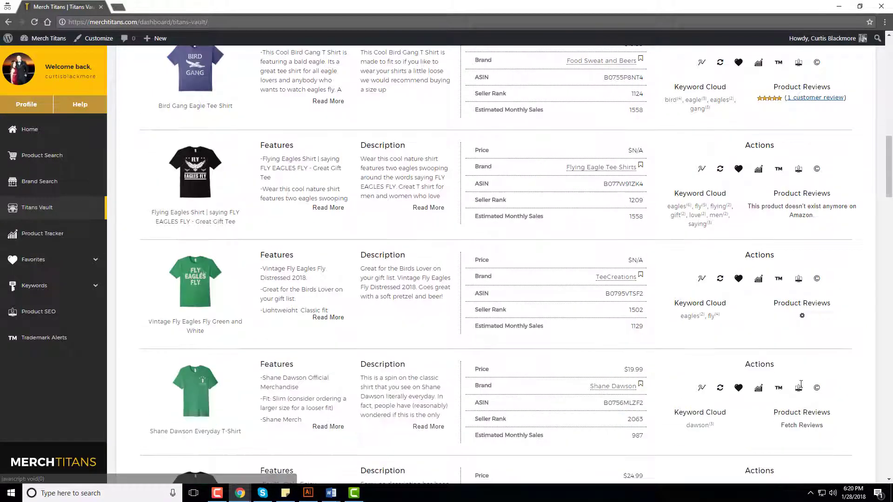
left_click(787, 397)
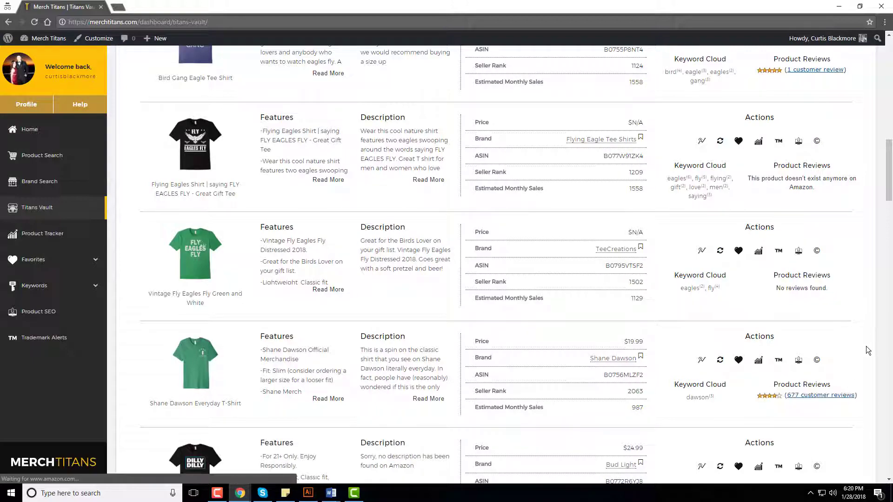
scroll(800, 386, "up", 10)
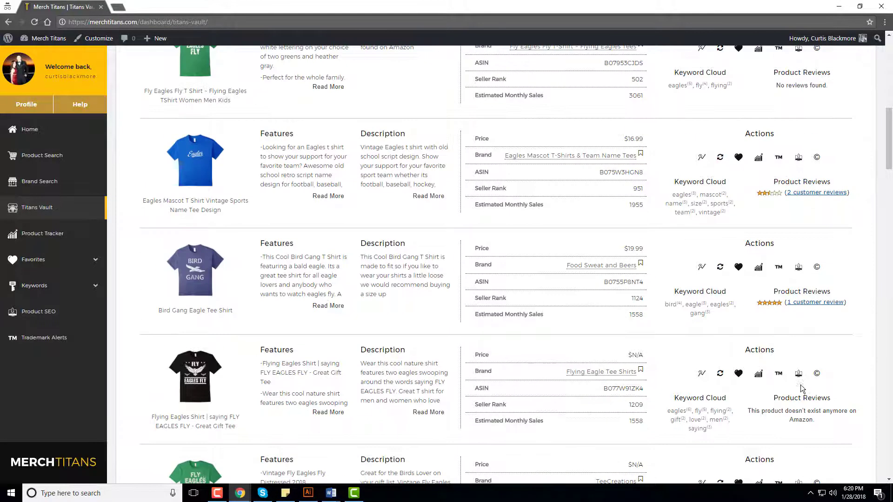
scroll(799, 378, "up", 6)
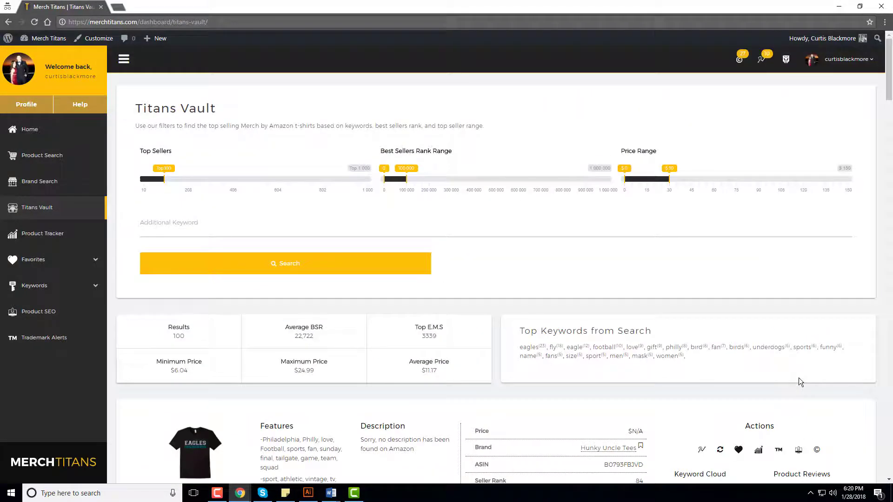